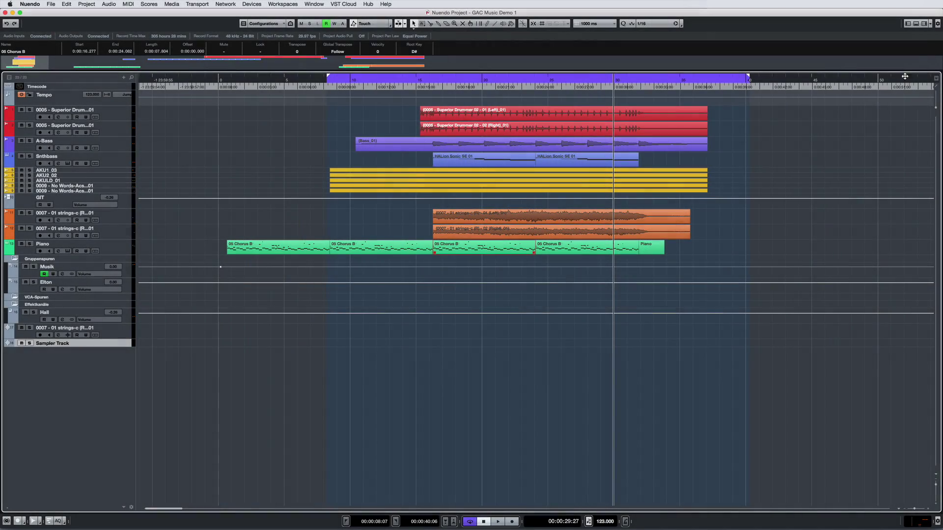
Show the Inspector, the MediaBay browser and the lower zone with the MixConsole
left_click(909, 24)
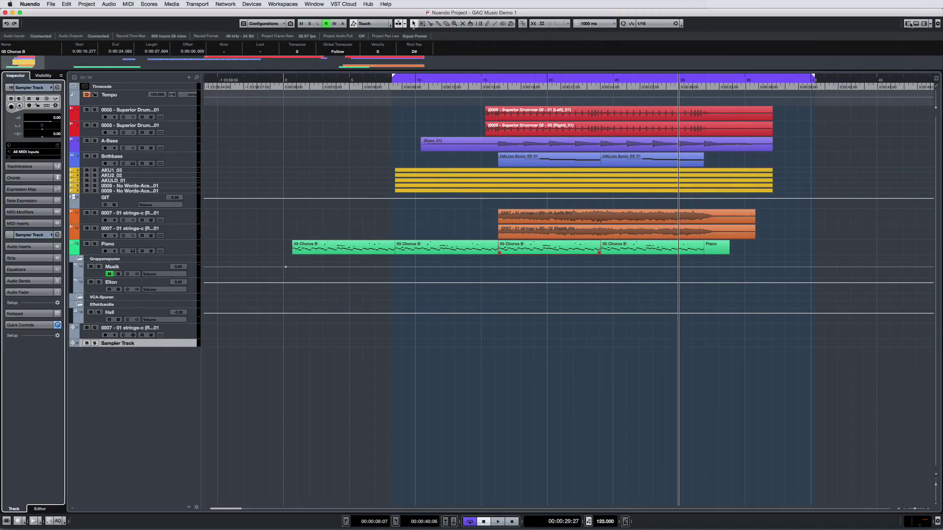
left_click(916, 23)
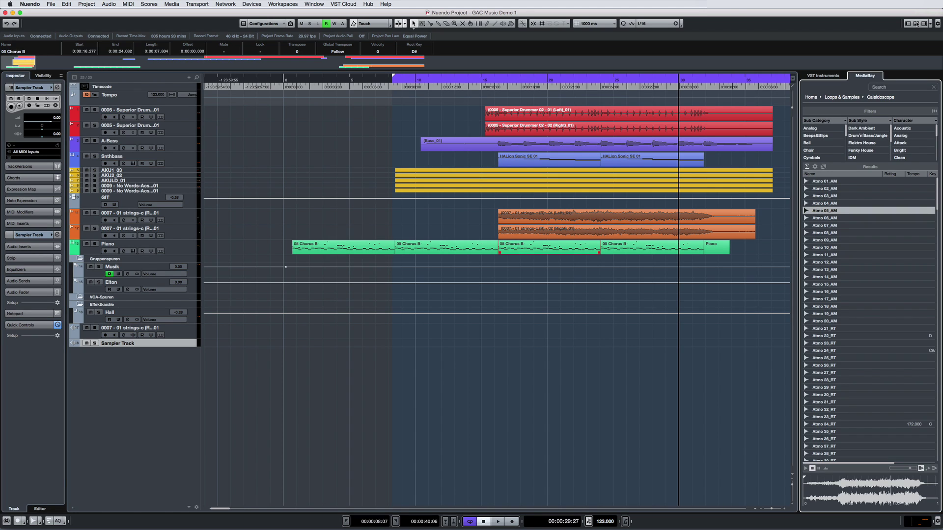
left_click(916, 23)
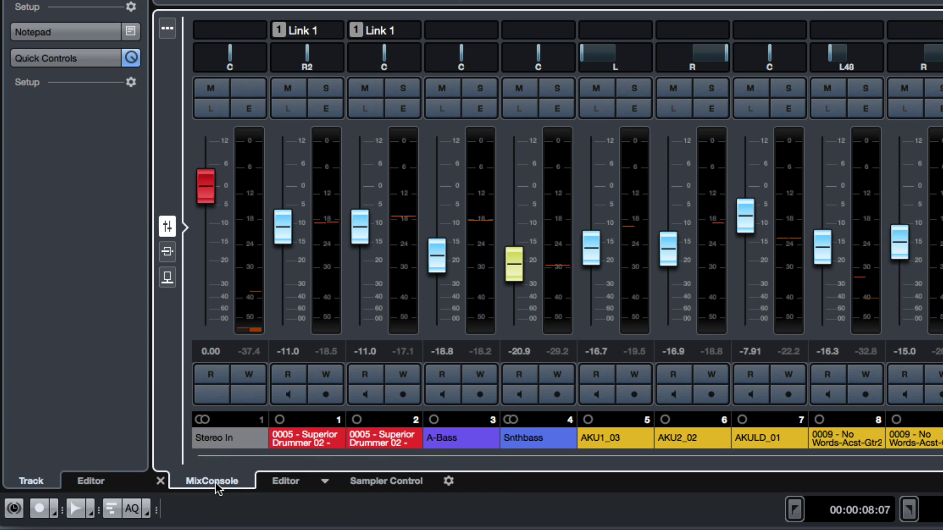
Switch the lower zone to the Key Editor, then Sampler Control, then back to MixConsole
left_click(282, 483)
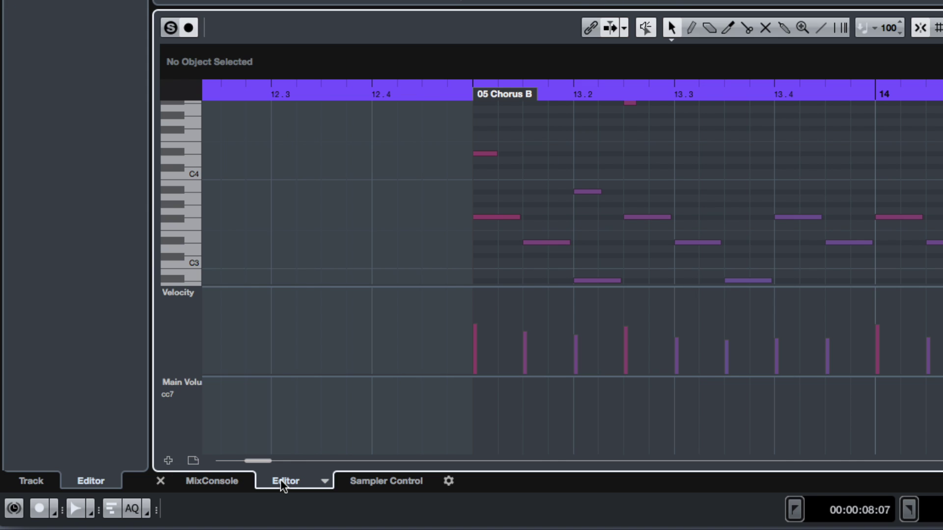
left_click(350, 481)
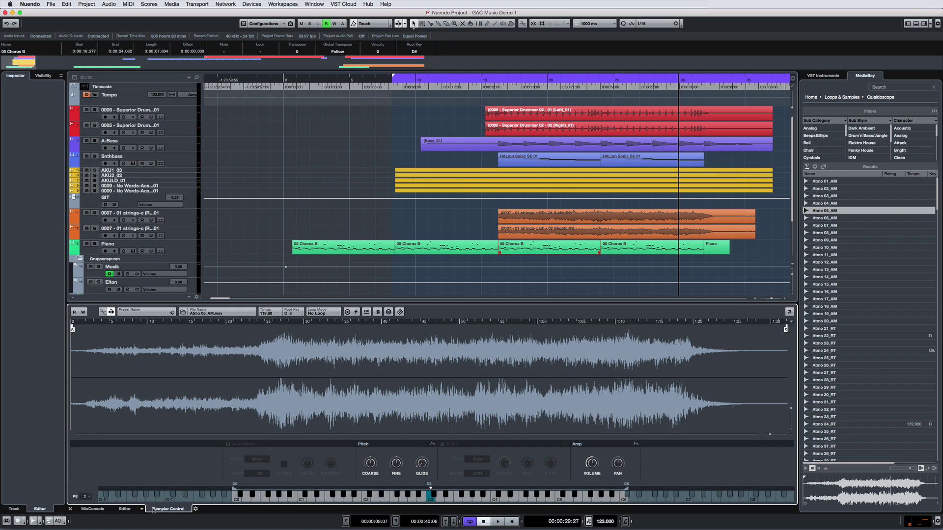
left_click(101, 511)
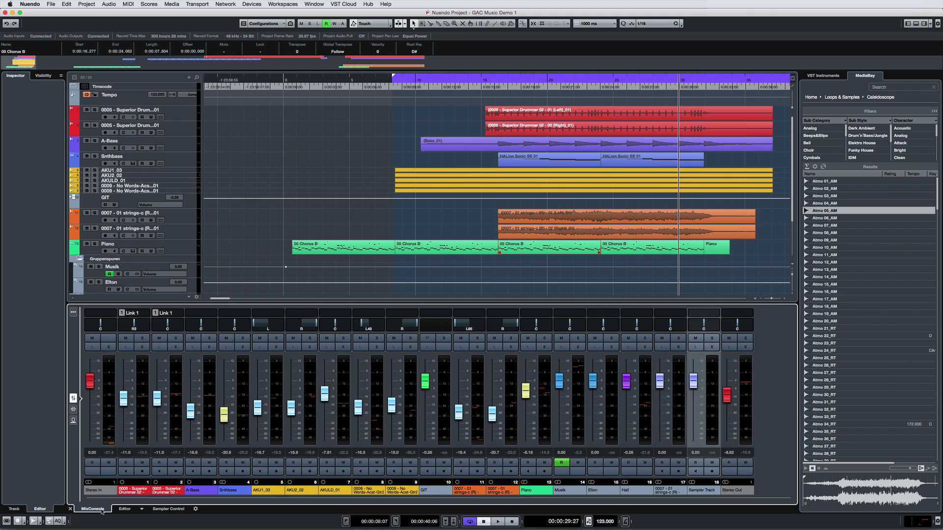
Solo A-Bass, pan channel 2 back toward centre and toggle mute on the linked drummer channels
left_click(209, 339)
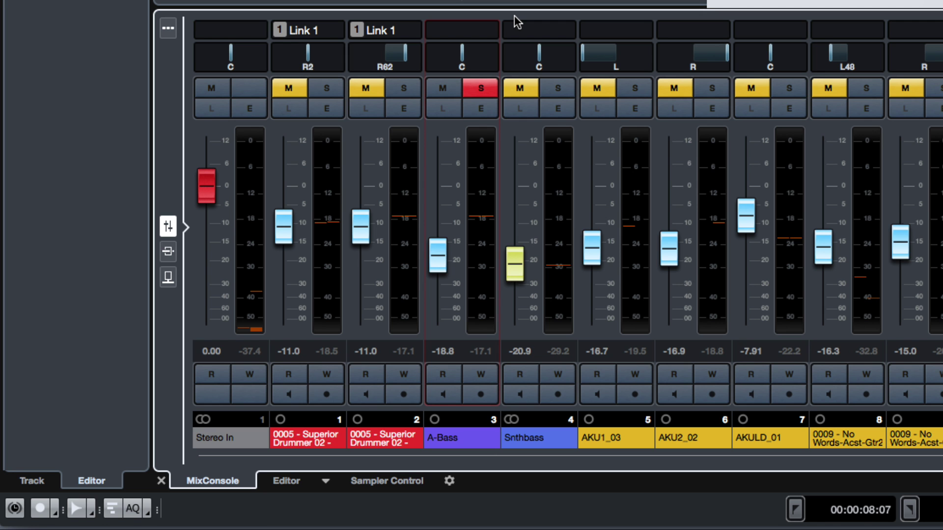
left_click(413, 32)
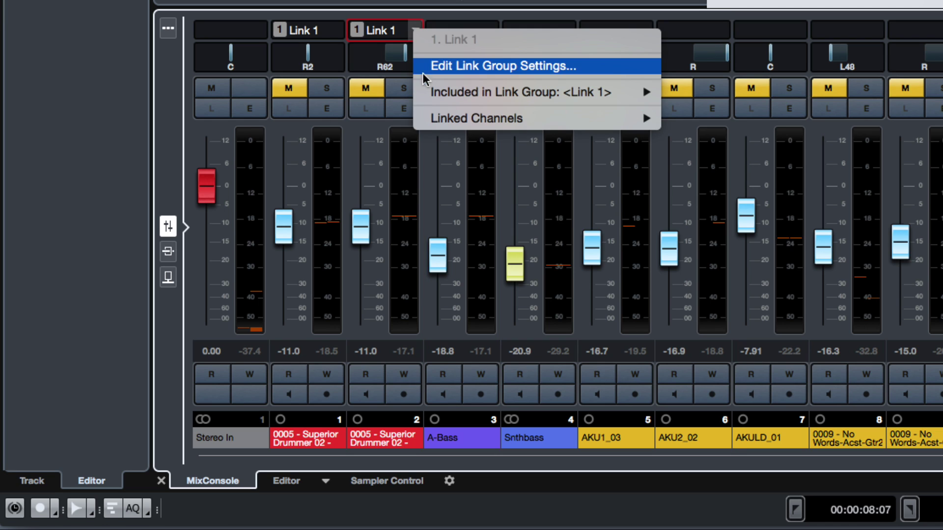
left_click(401, 57)
left_click_drag(401, 56, 383, 62)
left_click(380, 88)
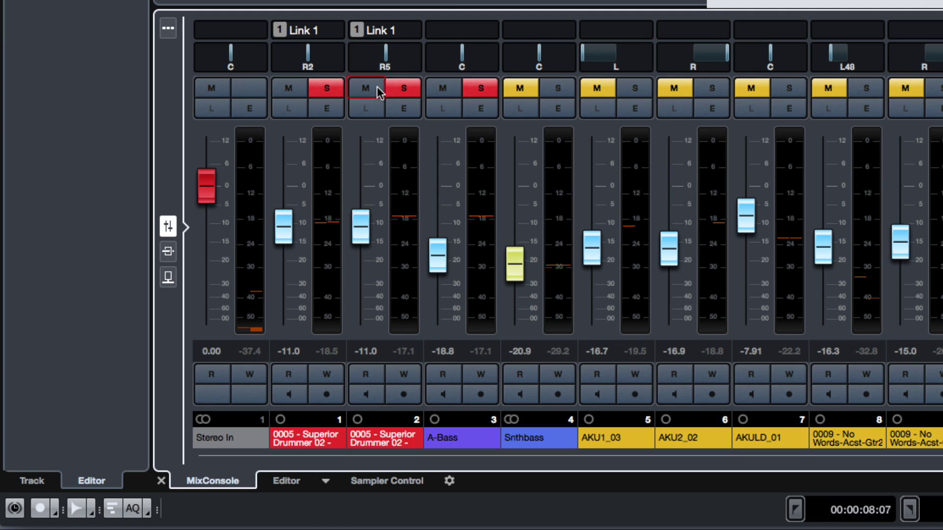
double_click(380, 89)
left_click(381, 89)
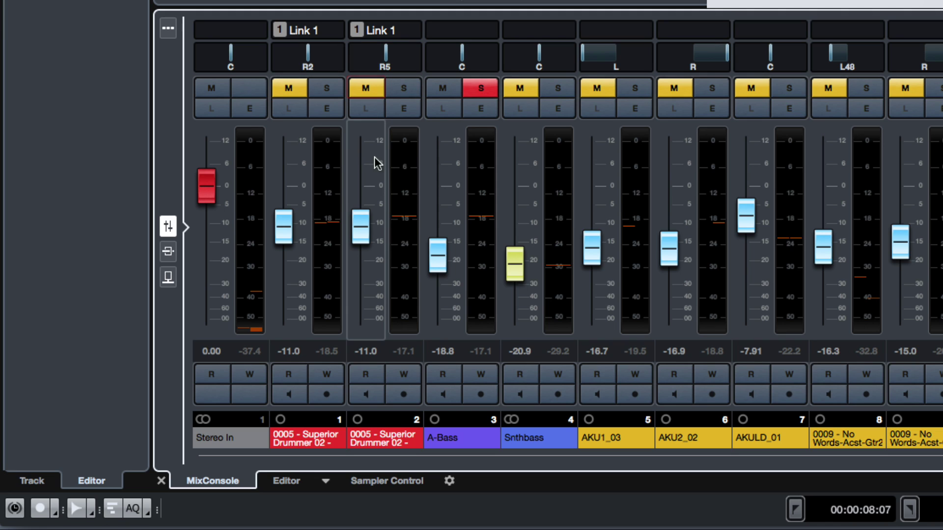
Lower the linked drummer faders to -22.4 and enable automation read and write
left_click_drag(362, 230, 362, 272)
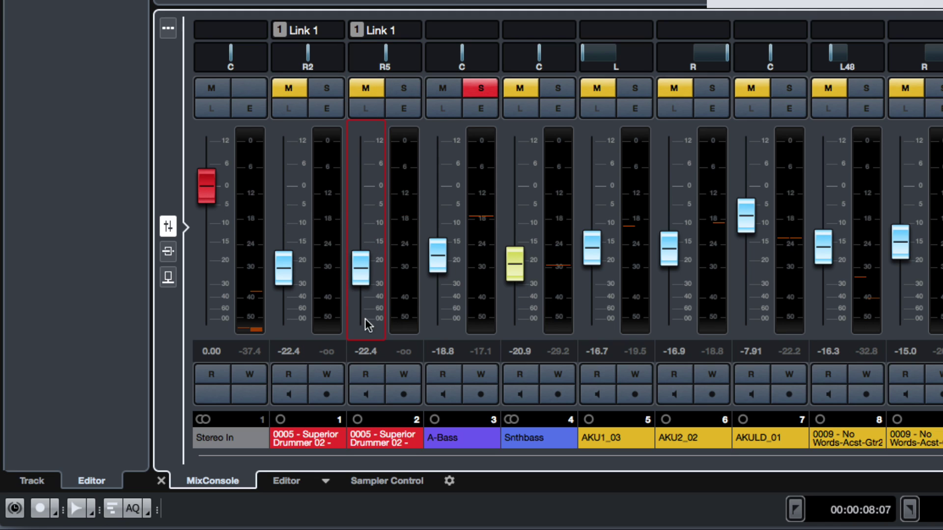
left_click(374, 375)
left_click(393, 375)
Colour drummer channel 2 yellow-green from the colour palette
left_click(379, 437)
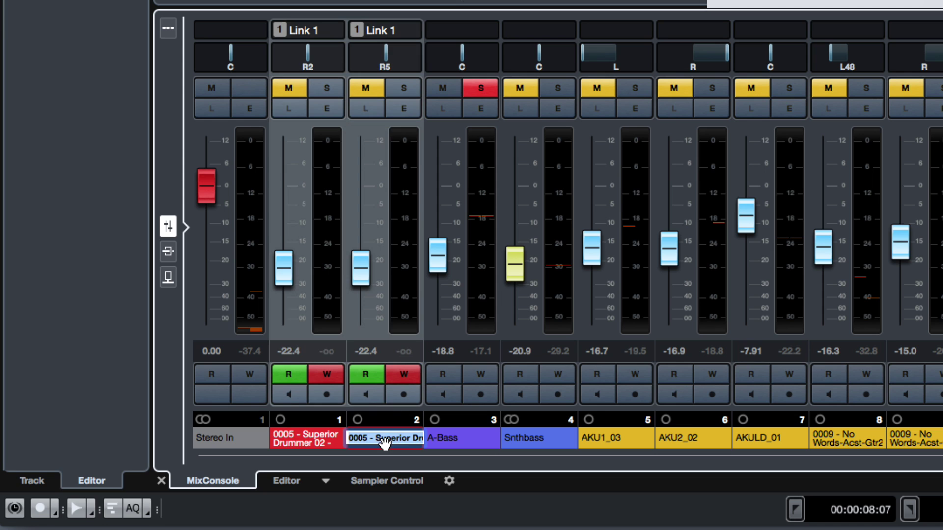
left_click(418, 443)
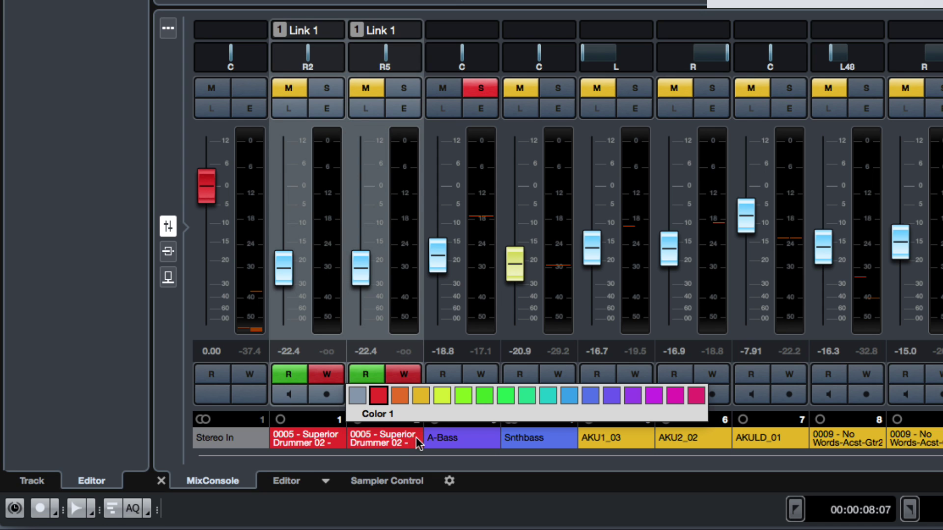
left_click(444, 400)
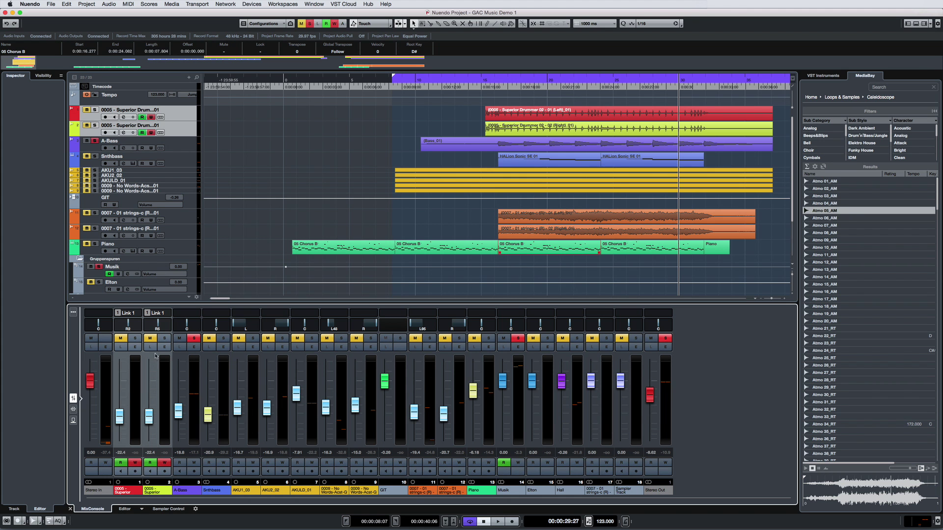
Show the MixConsole toolbar and check the channel visibility, search and link group settings
left_click(72, 313)
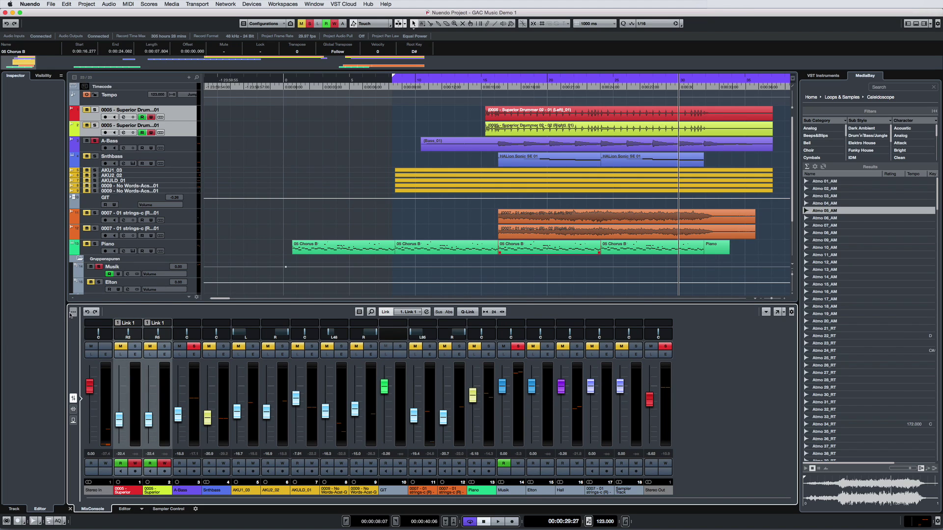
left_click(359, 313)
left_click(372, 313)
left_click(372, 313)
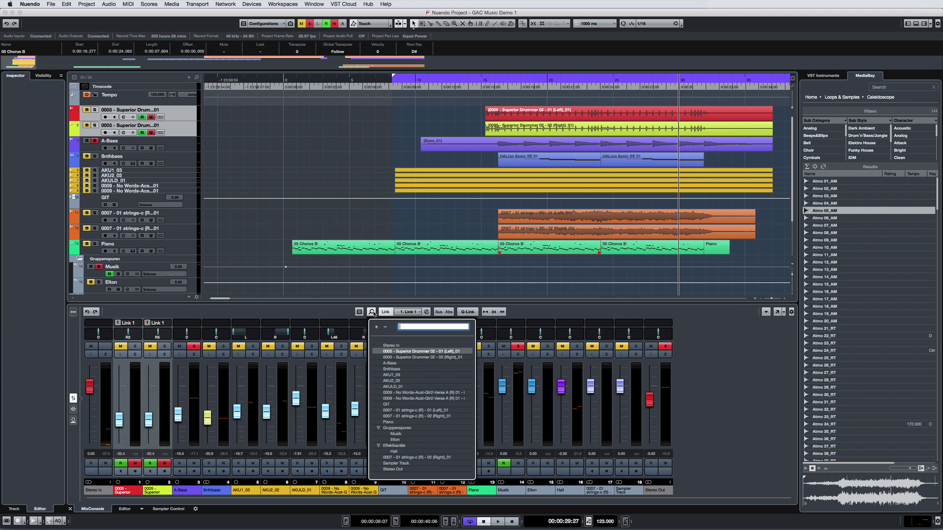
left_click(372, 313)
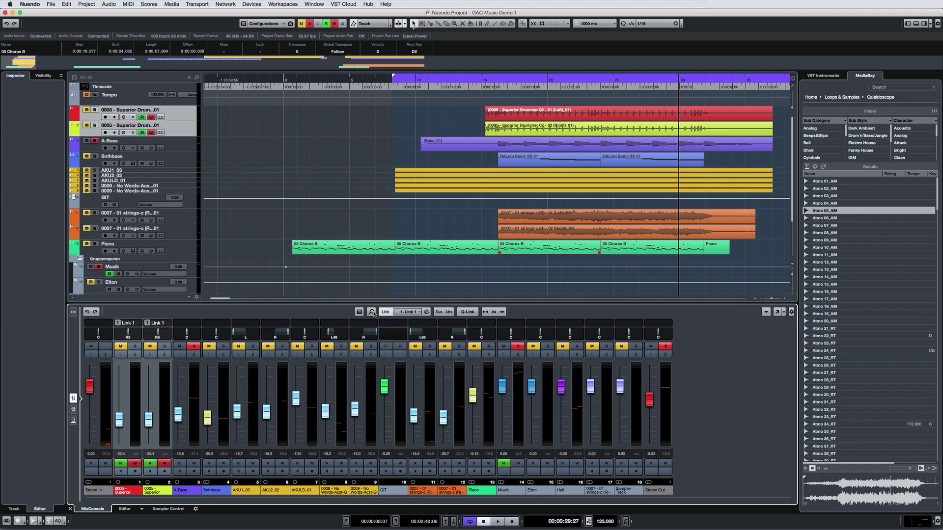
left_click(426, 312)
left_click(482, 247)
Change the channel strip width from 24 to 21, then check the functions menu and separate MixConsole window
left_click(502, 312)
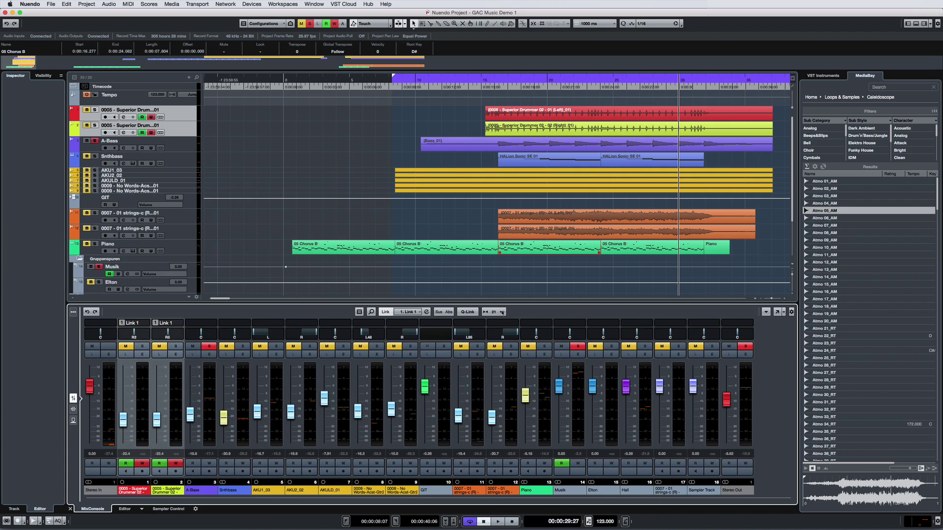
left_click(766, 313)
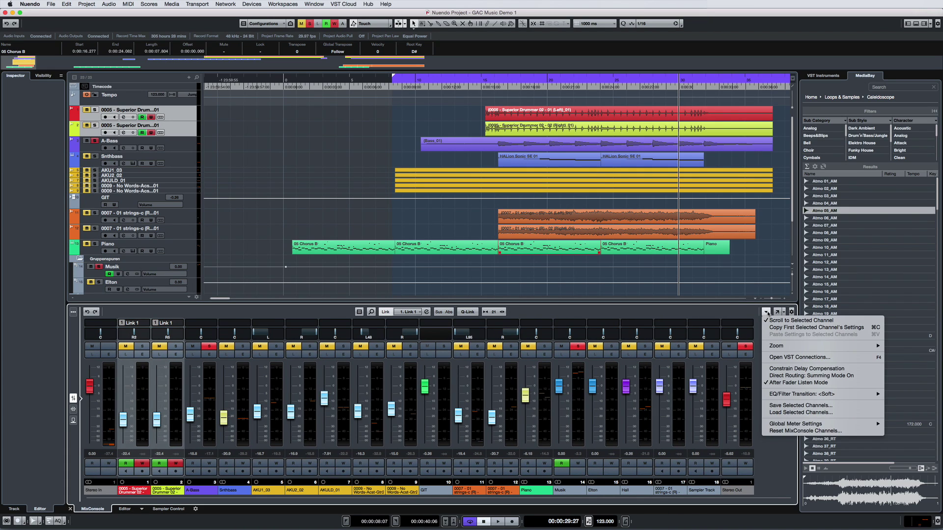
left_click(768, 313)
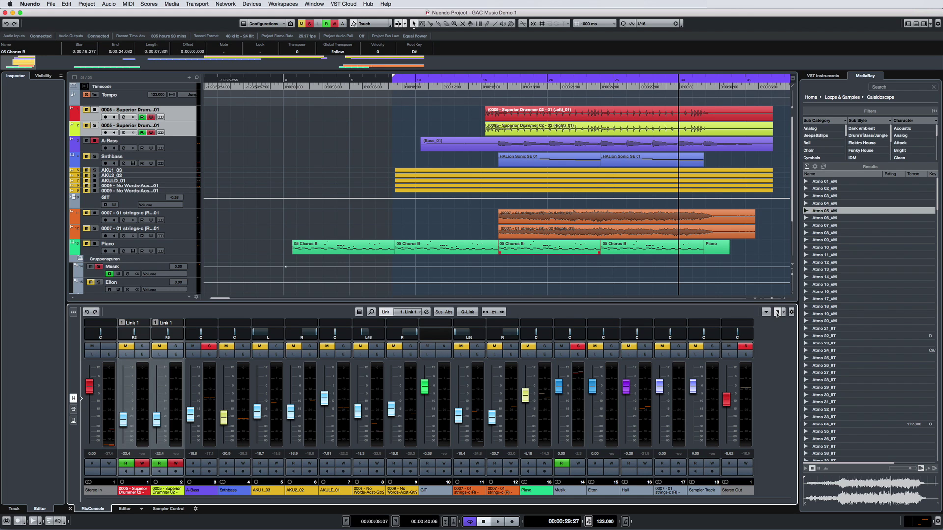
left_click(777, 313)
left_click(5, 12)
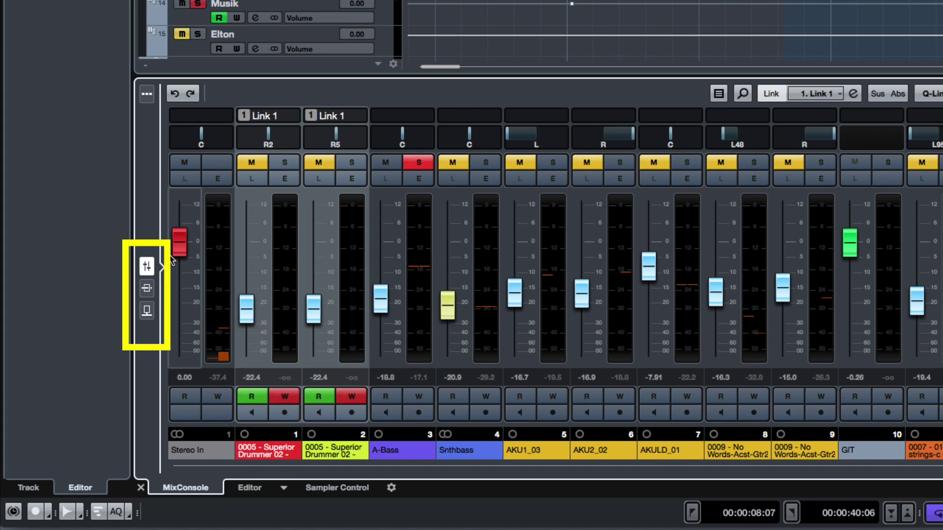
Browse the Inserts and Sends racks, then return to the Faders view
left_click(148, 288)
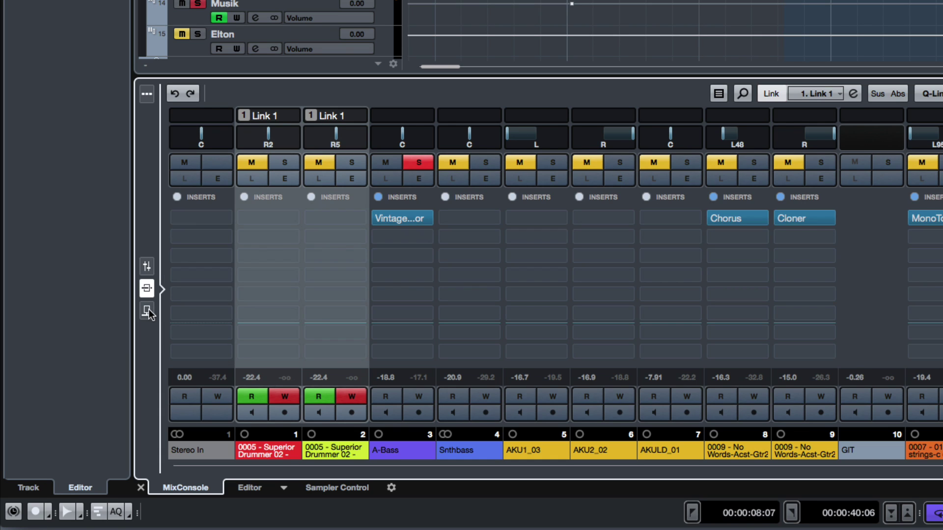
left_click(147, 310)
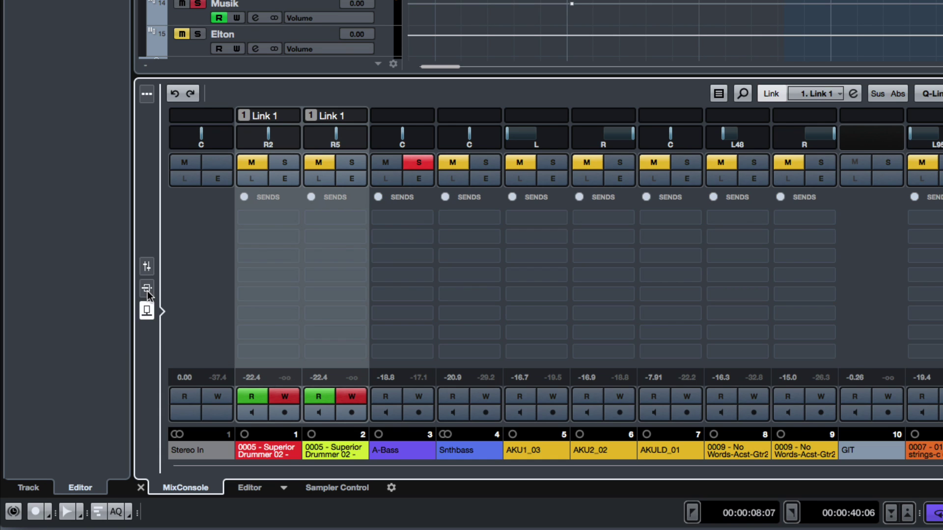
left_click(147, 268)
Set faders to A-Bass -1.73, Snthbass -4.87, AKU1_03 3.83 and AKU2_02 -54.1
left_click_drag(379, 302, 380, 251)
left_click_drag(448, 307, 447, 257)
left_click_drag(514, 293, 515, 230)
left_click_drag(581, 293, 582, 338)
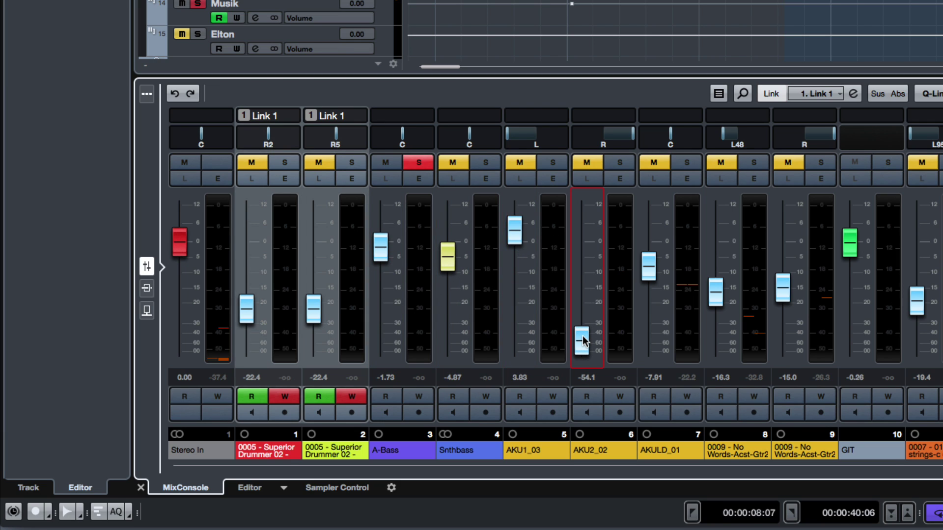
Undo all four fader changes with the MixConsole undo button, then redo them all
left_click(175, 94)
left_click(175, 94)
left_click(175, 93)
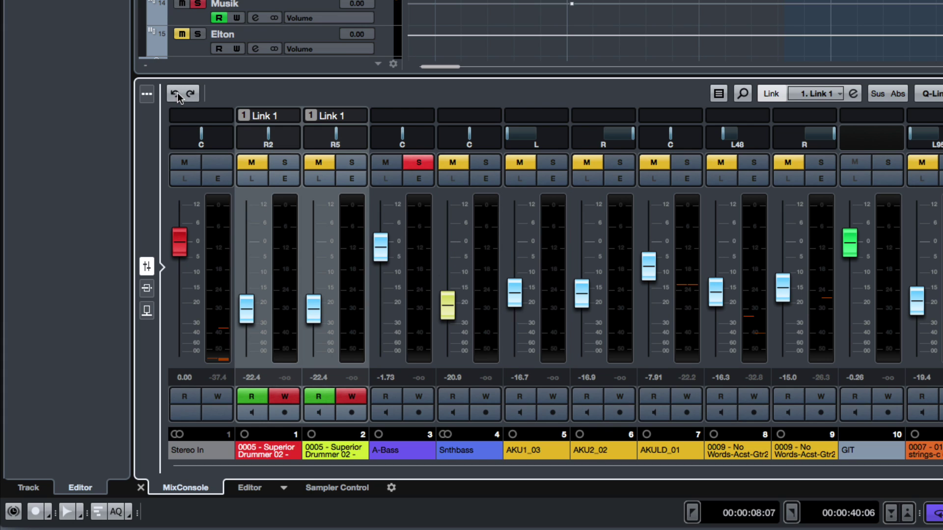
left_click(178, 92)
left_click(190, 94)
left_click(190, 93)
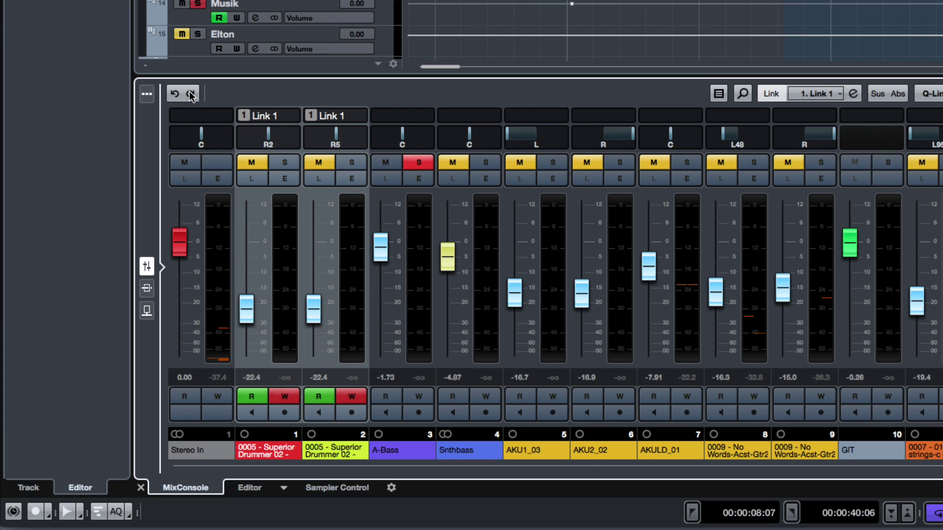
left_click(190, 94)
left_click(190, 93)
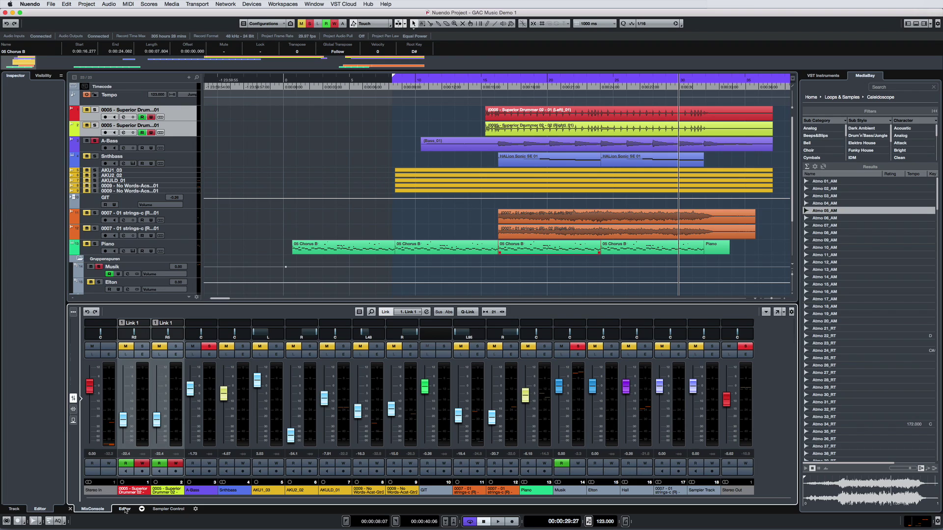
left_click(124, 510)
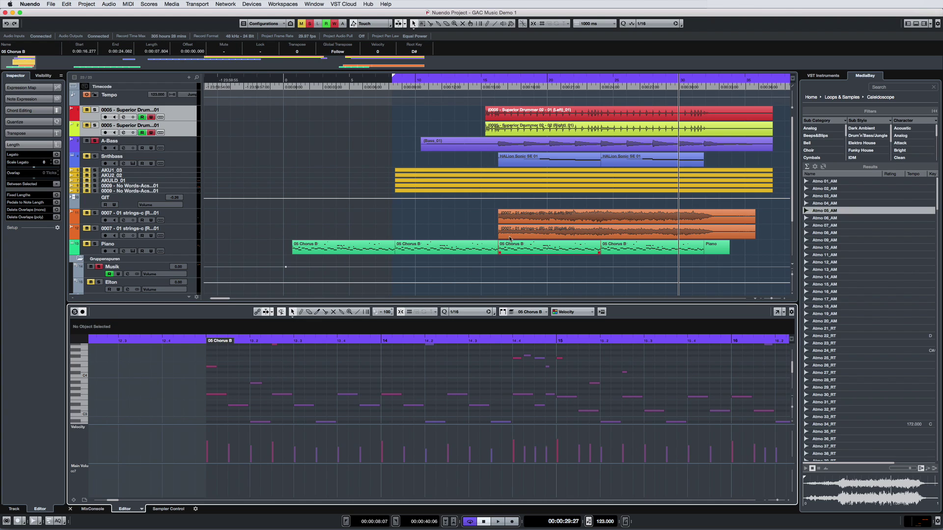
Open the Piano part 05 Chorus B in the docked Key Editor, showing all Piano notes
left_click(516, 234)
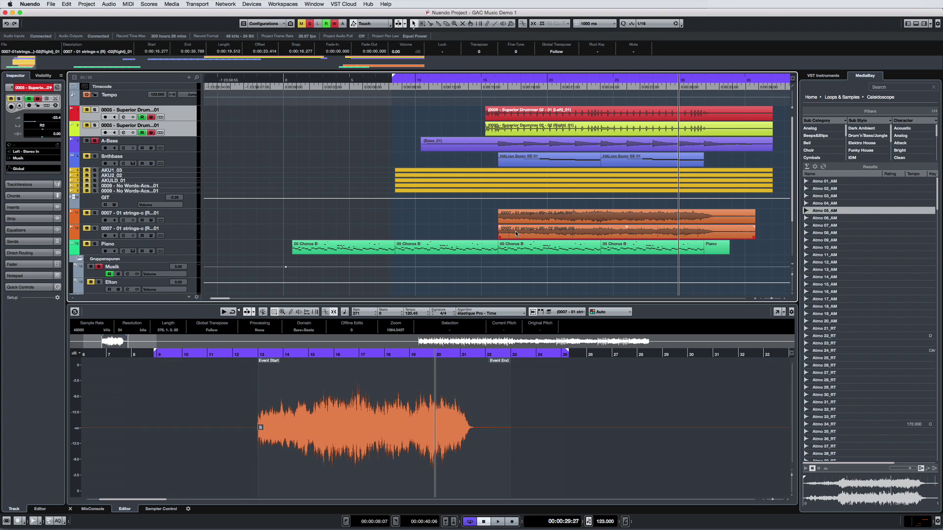
left_click(435, 251)
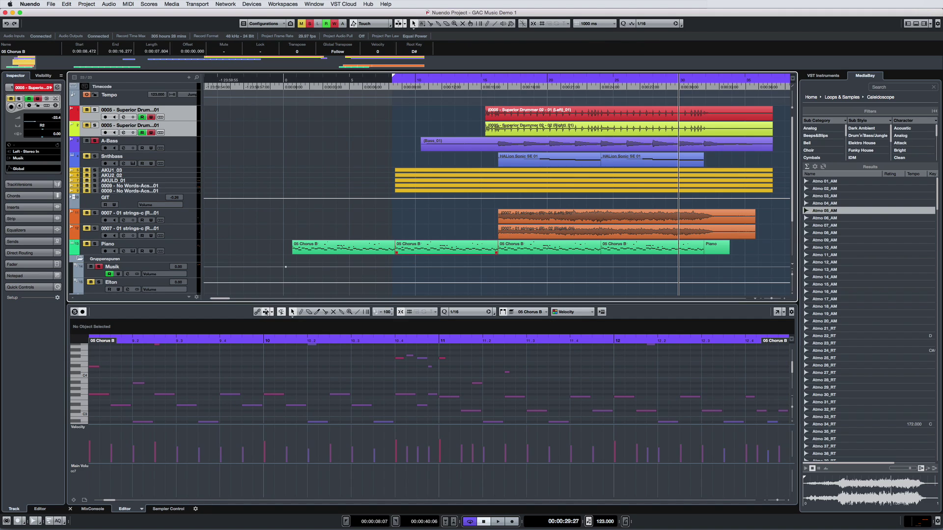
left_click(256, 313)
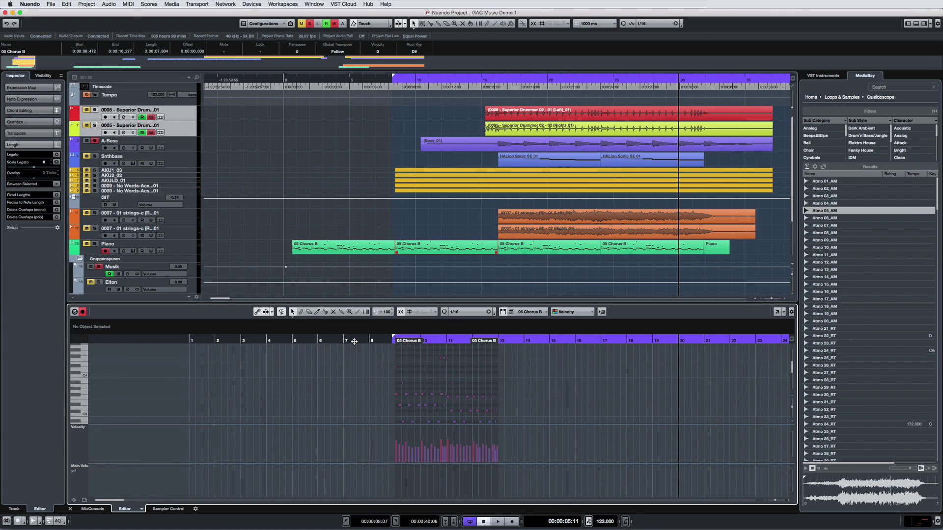
Play the part back from bar 7, then stop
left_click(354, 340)
key("space")
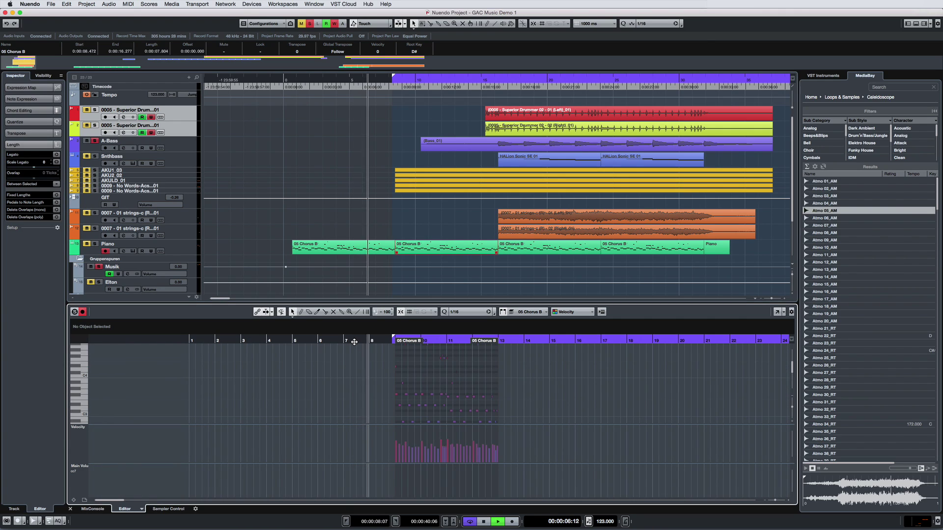
key("space")
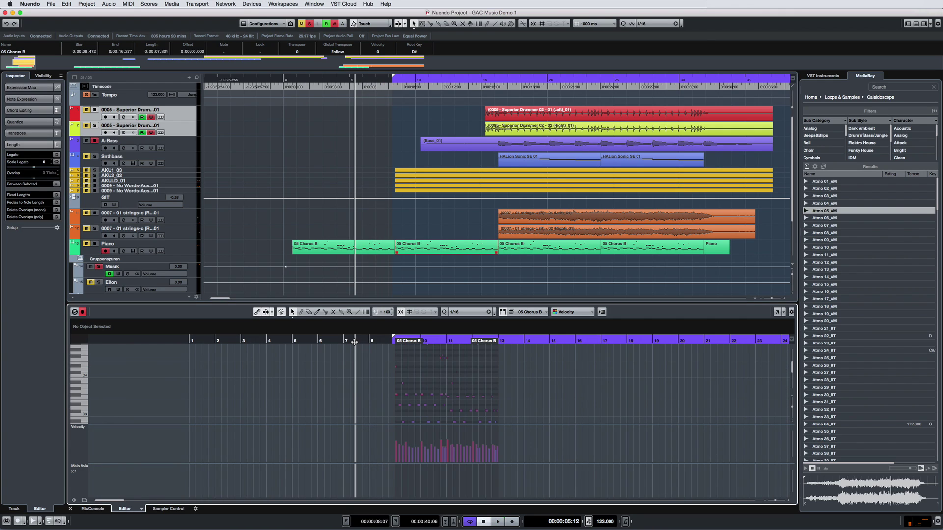
left_click(12, 510)
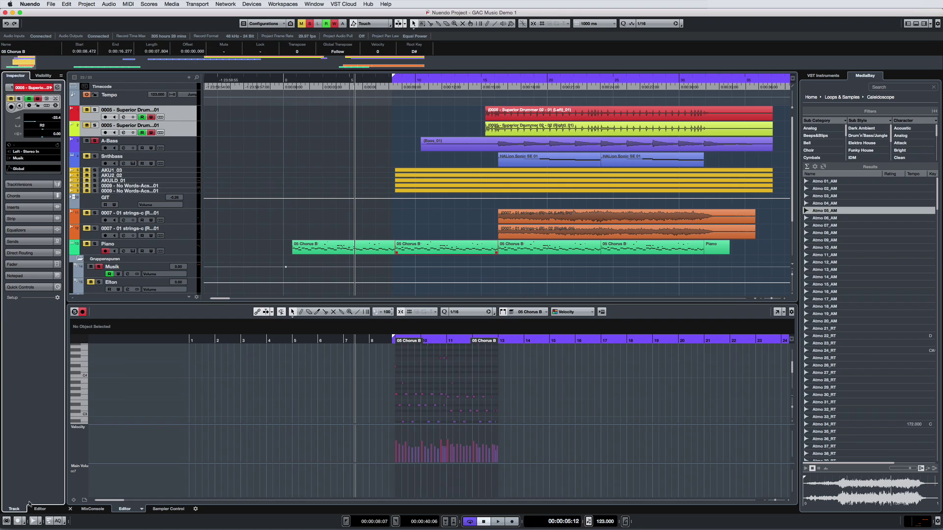
left_click(42, 510)
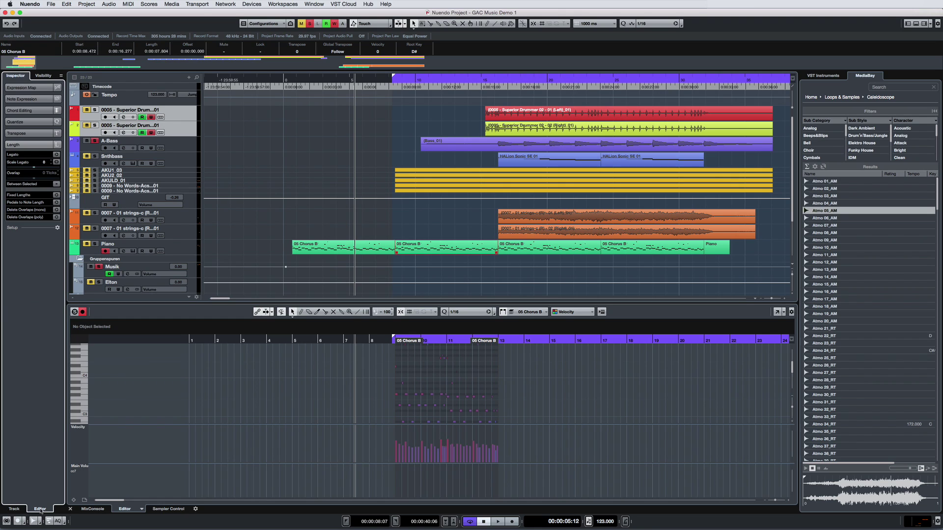
left_click(520, 230)
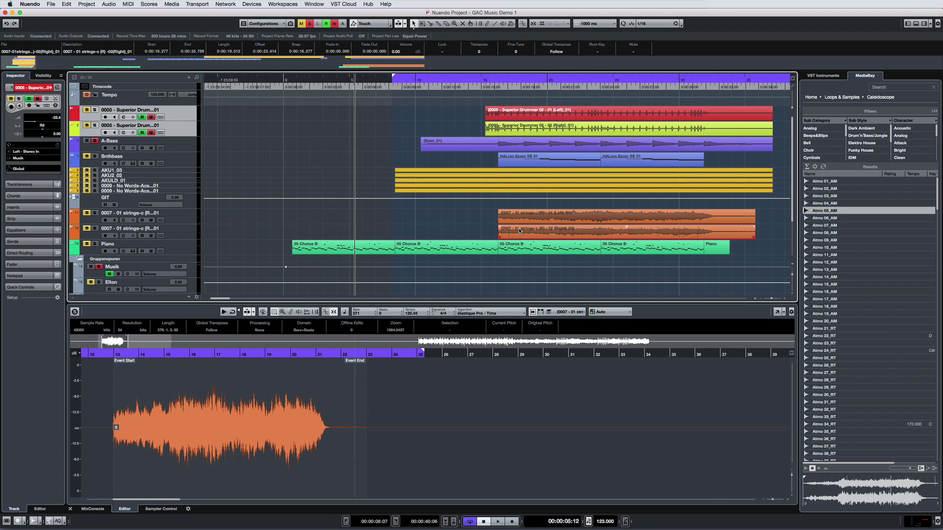
left_click(468, 252)
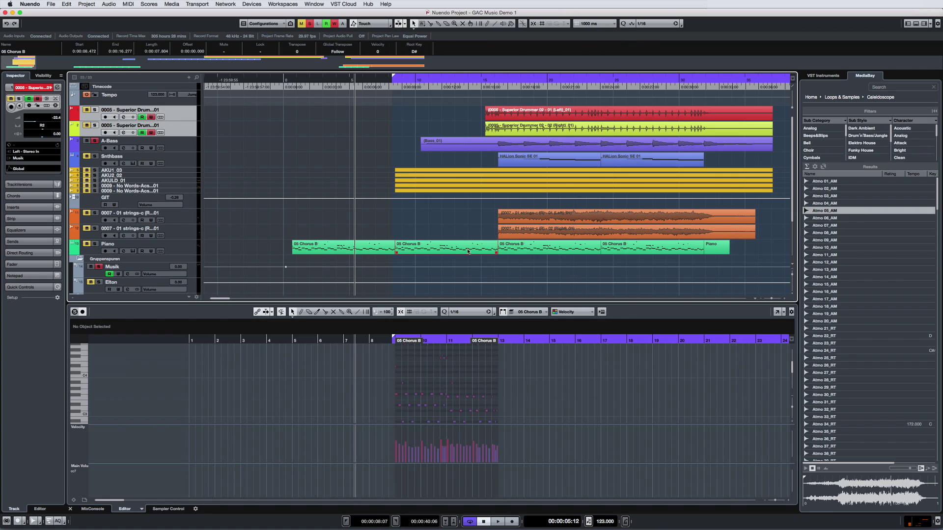
left_click(516, 238)
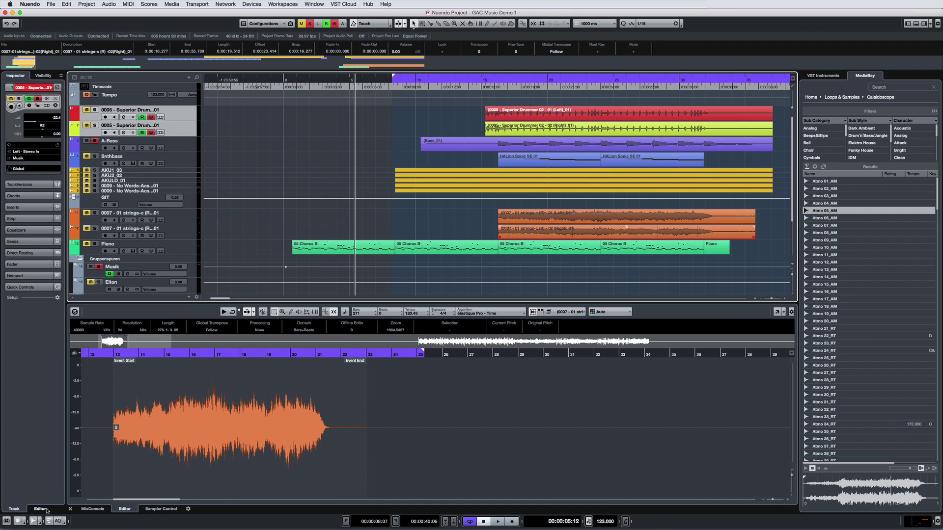
left_click(41, 509)
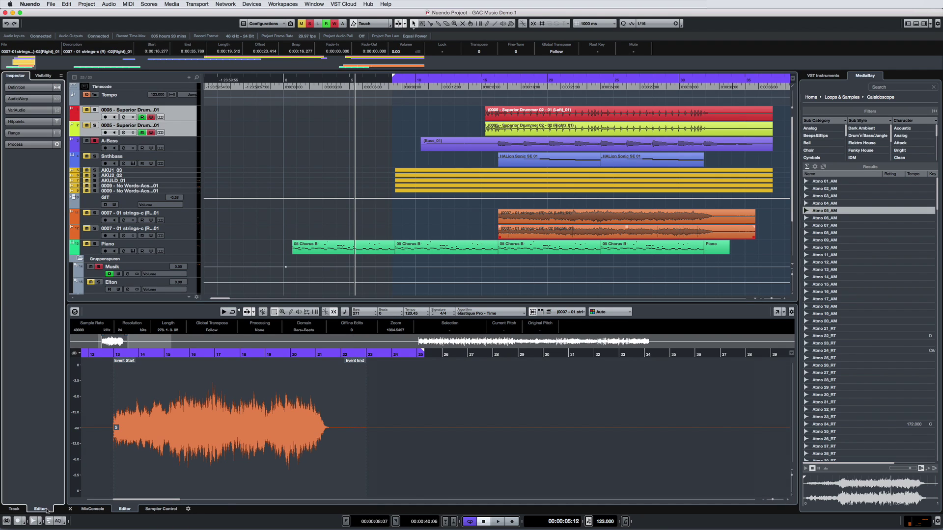
left_click(464, 253)
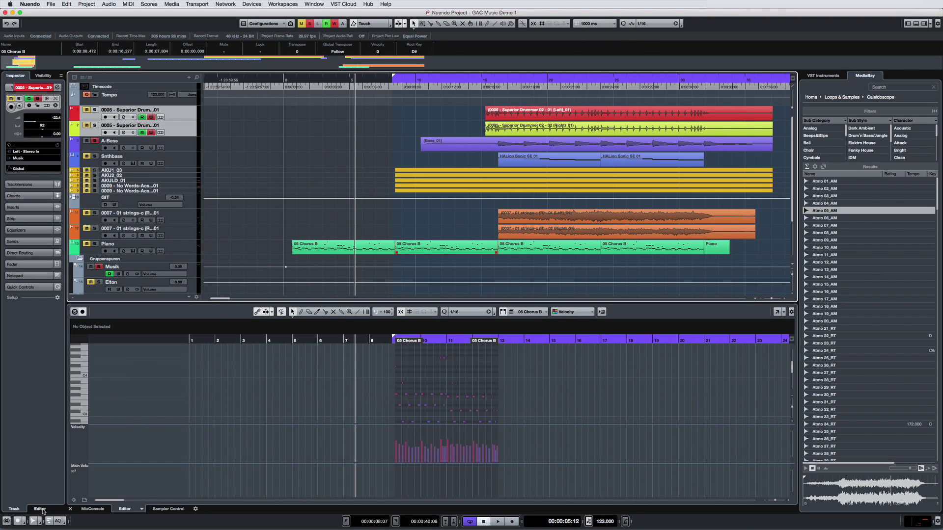
left_click(41, 510)
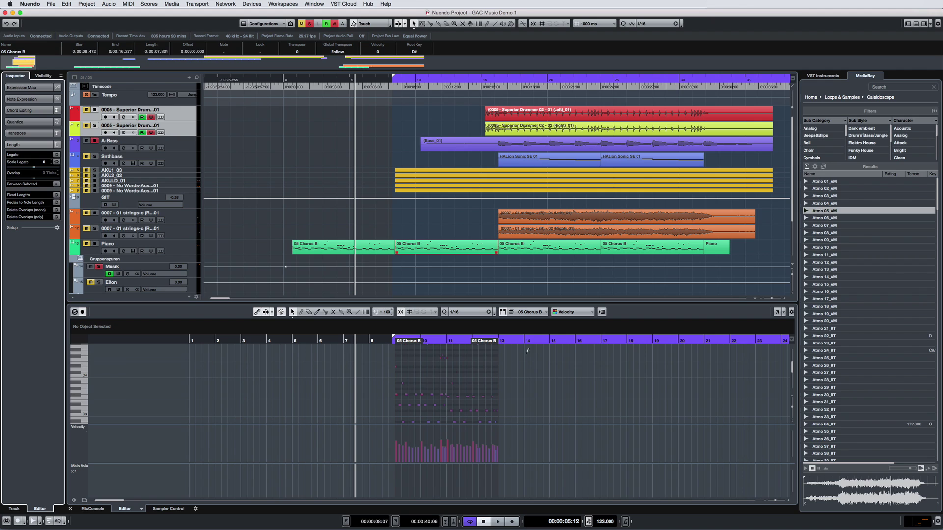
left_click(777, 312)
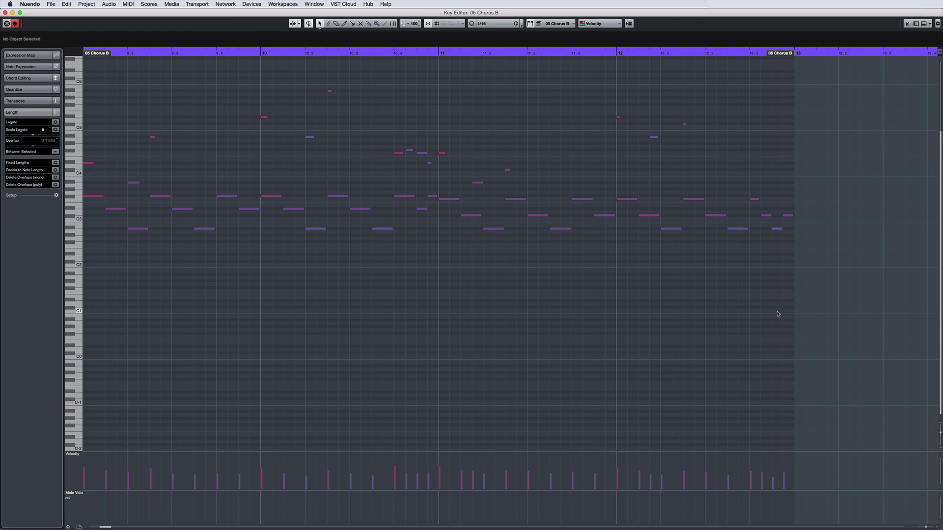
left_click(6, 13)
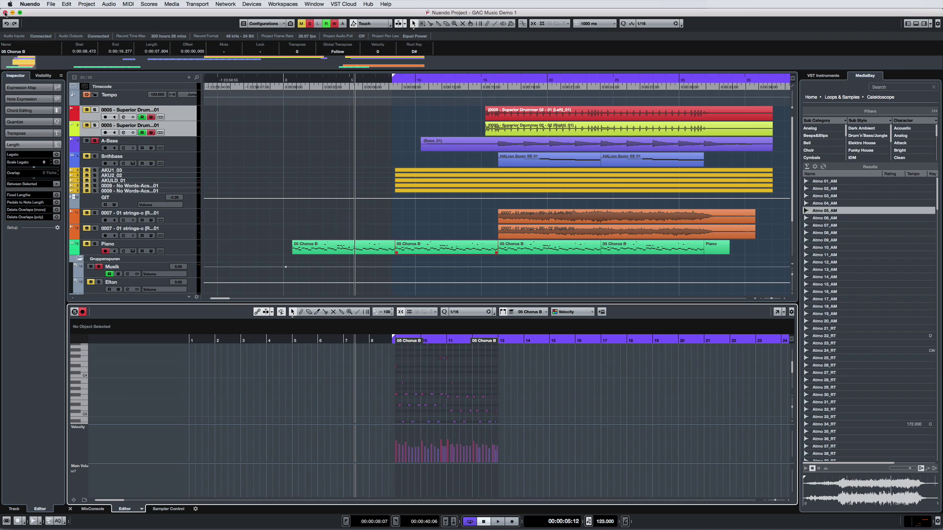
Move the MixConsole tab after Sampler Control and open the gear menu of lower-zone pages
left_click(93, 509)
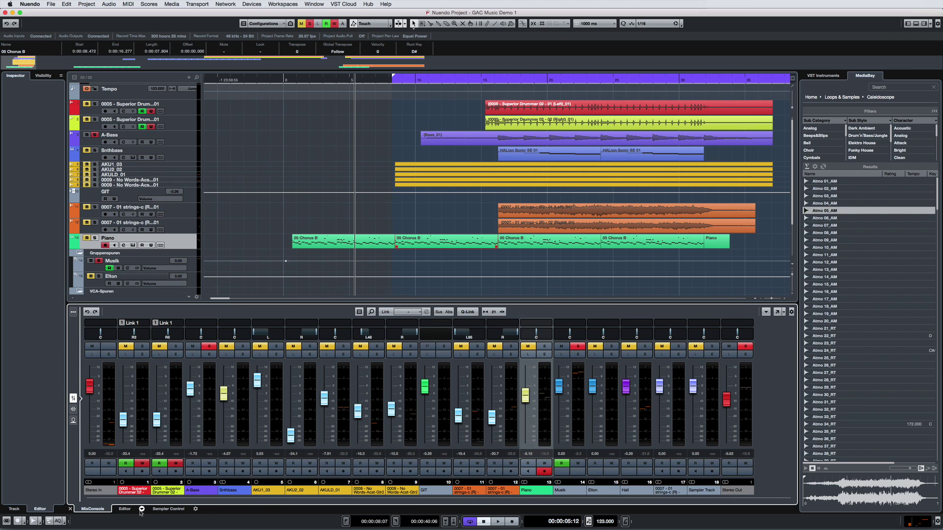
left_click(125, 509)
left_click_drag(79, 515, 172, 513)
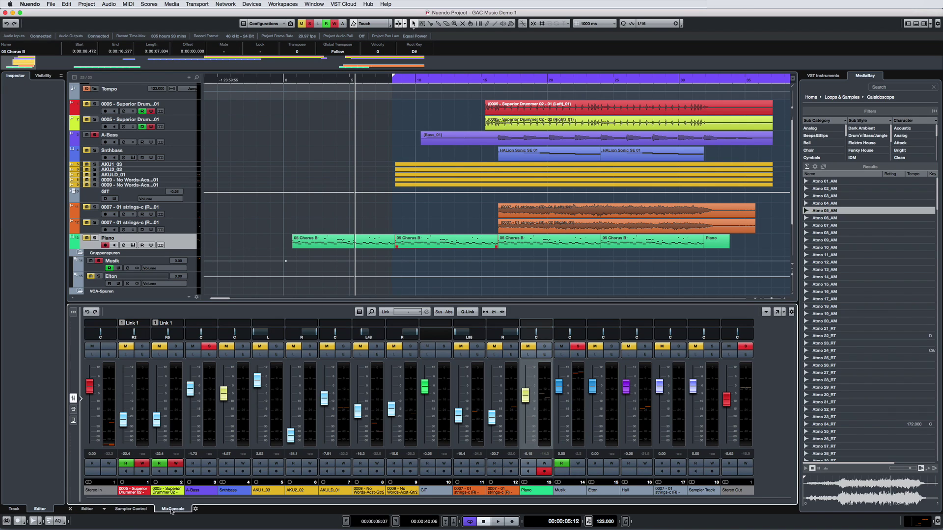
left_click(196, 510)
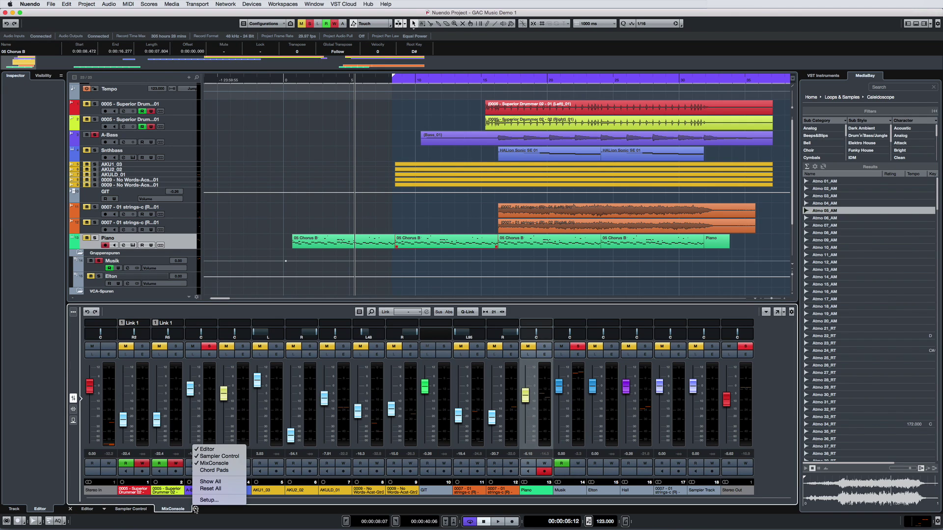
Add the Chord Pads page, trigger the E chord pad, and play then stop playback
left_click(212, 471)
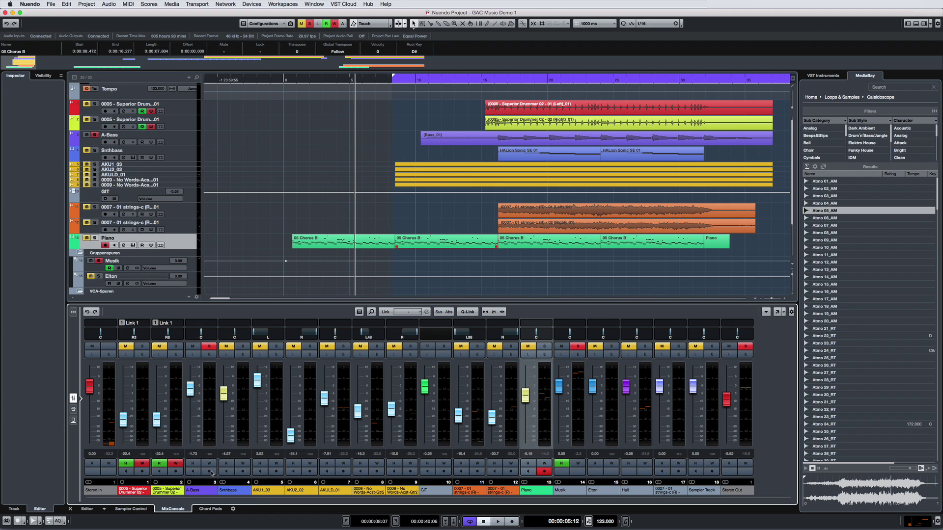
left_click(210, 509)
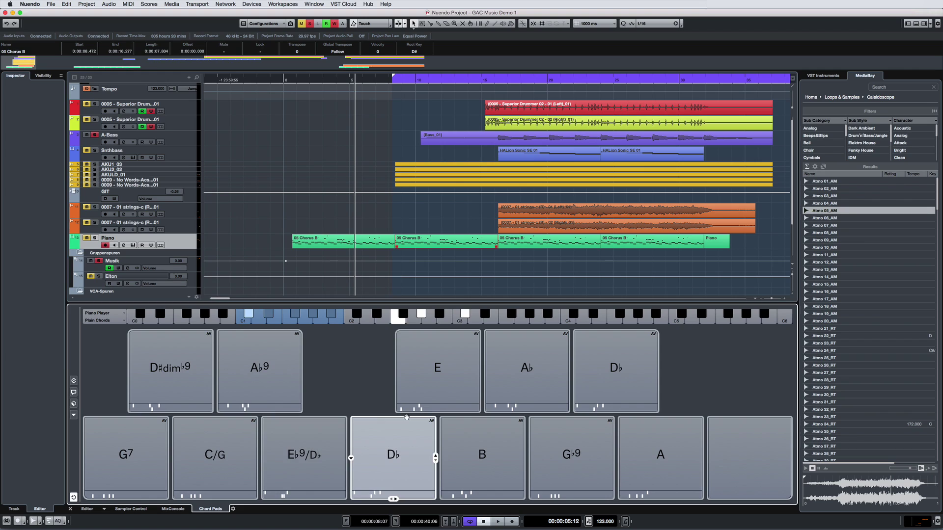
left_click(439, 389)
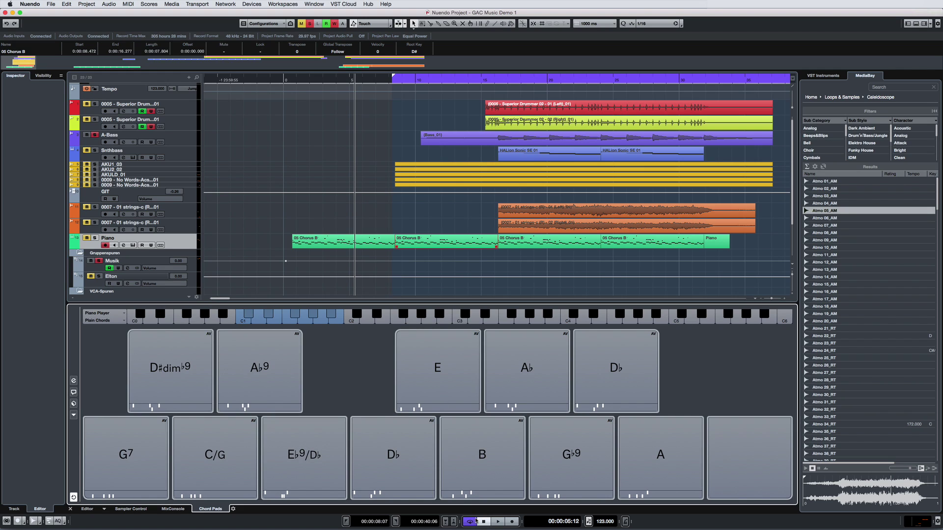
left_click(498, 522)
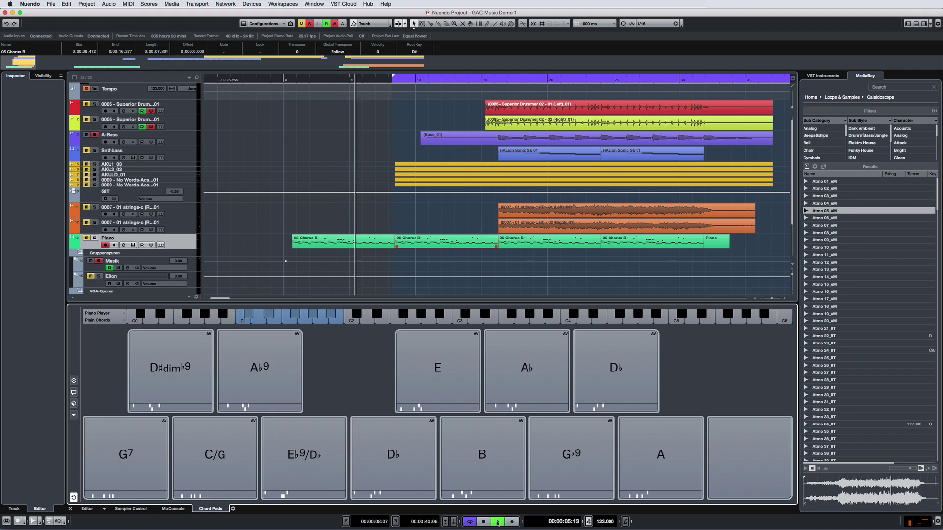
left_click(484, 522)
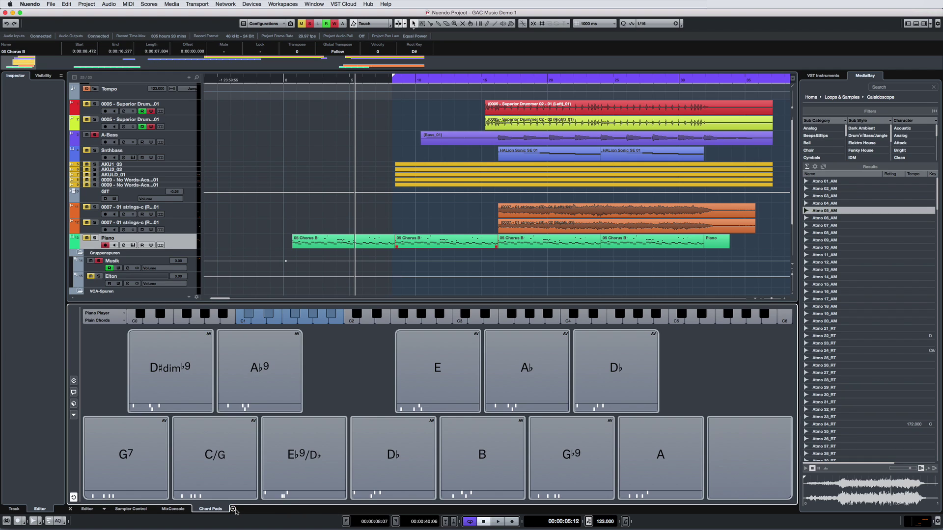
Open the lower-zone page Setup and confirm it with OK
left_click(233, 509)
left_click(252, 501)
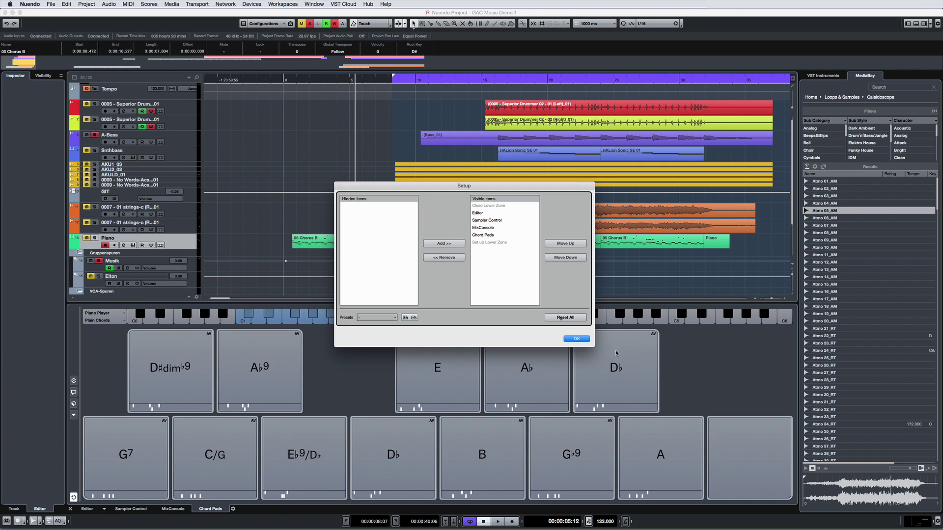
left_click(586, 340)
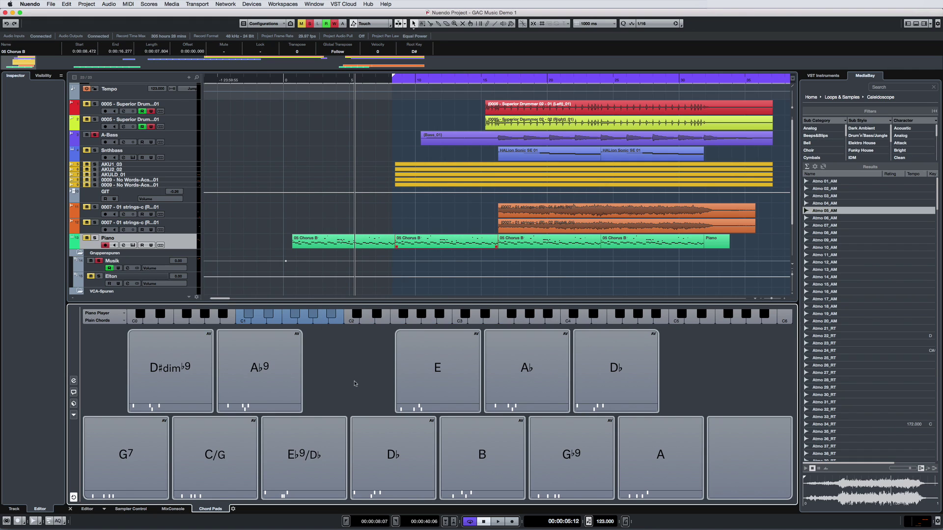
Drag the right-channel strings event into Sampler Control and audition the 0007 strings sample
left_click(131, 510)
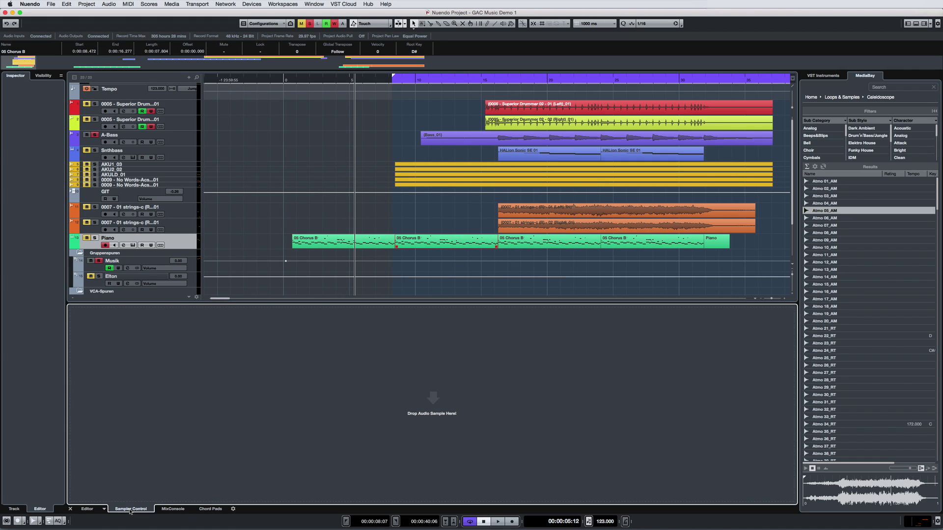
left_click(525, 225)
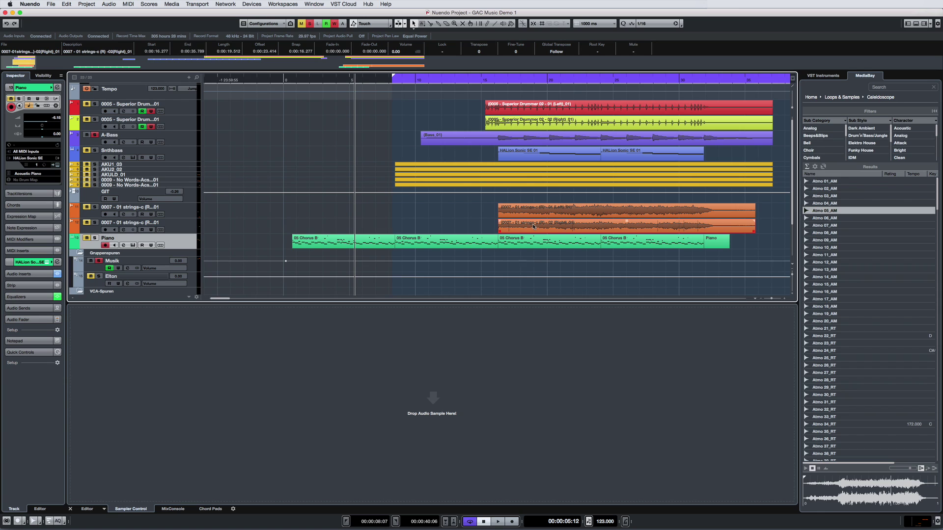
left_click_drag(521, 242, 433, 388)
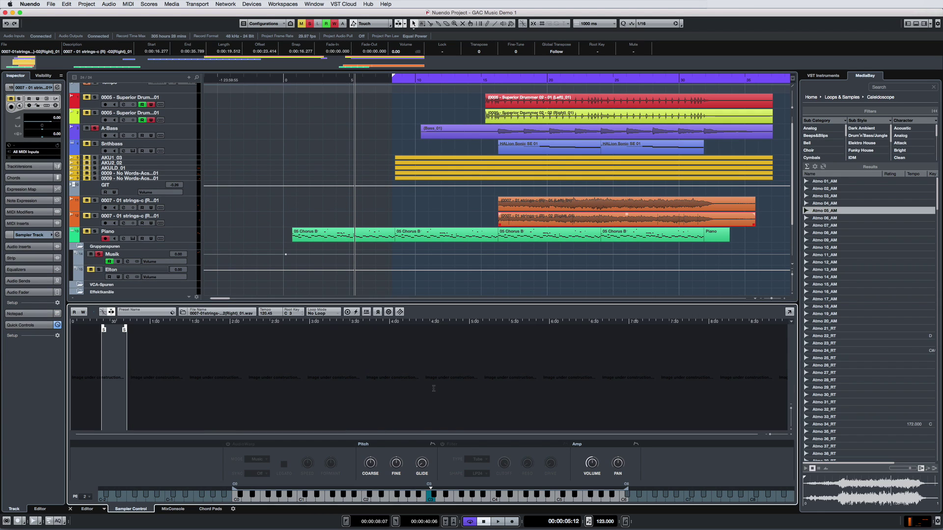
left_click(421, 323)
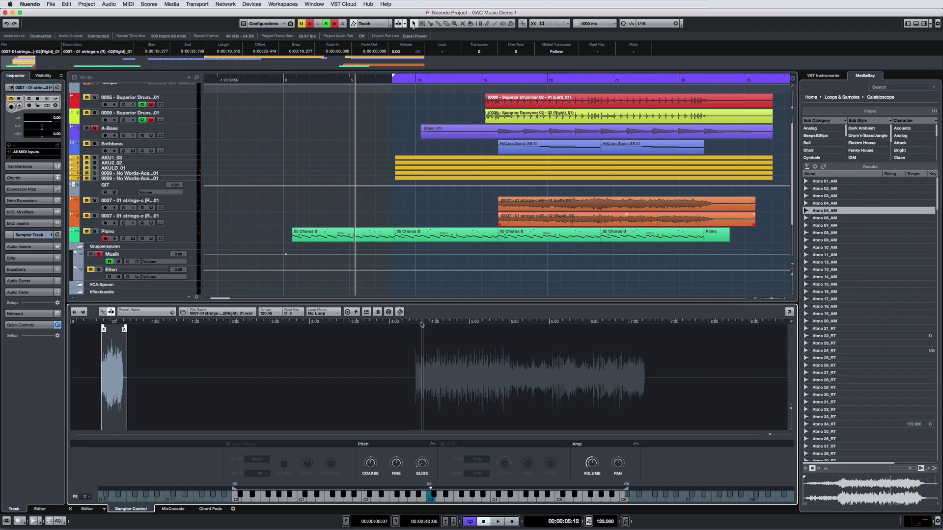
left_click(110, 321)
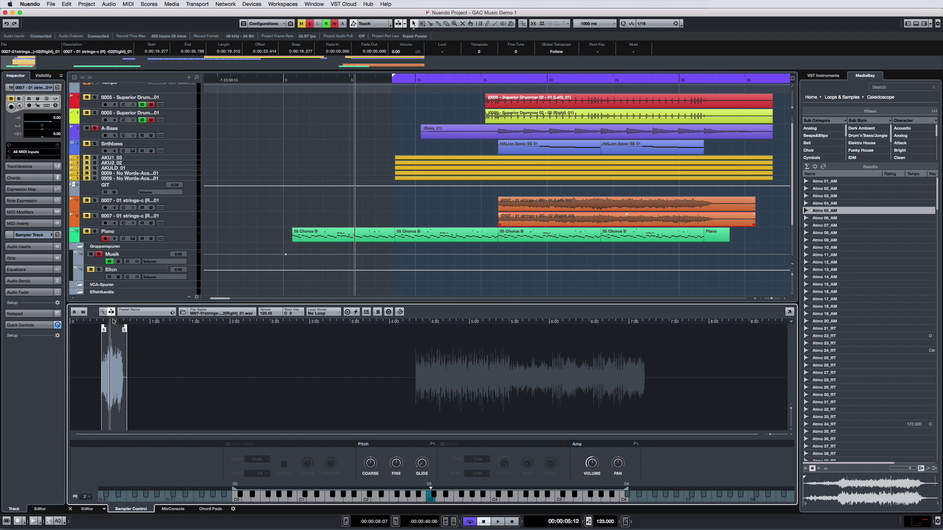